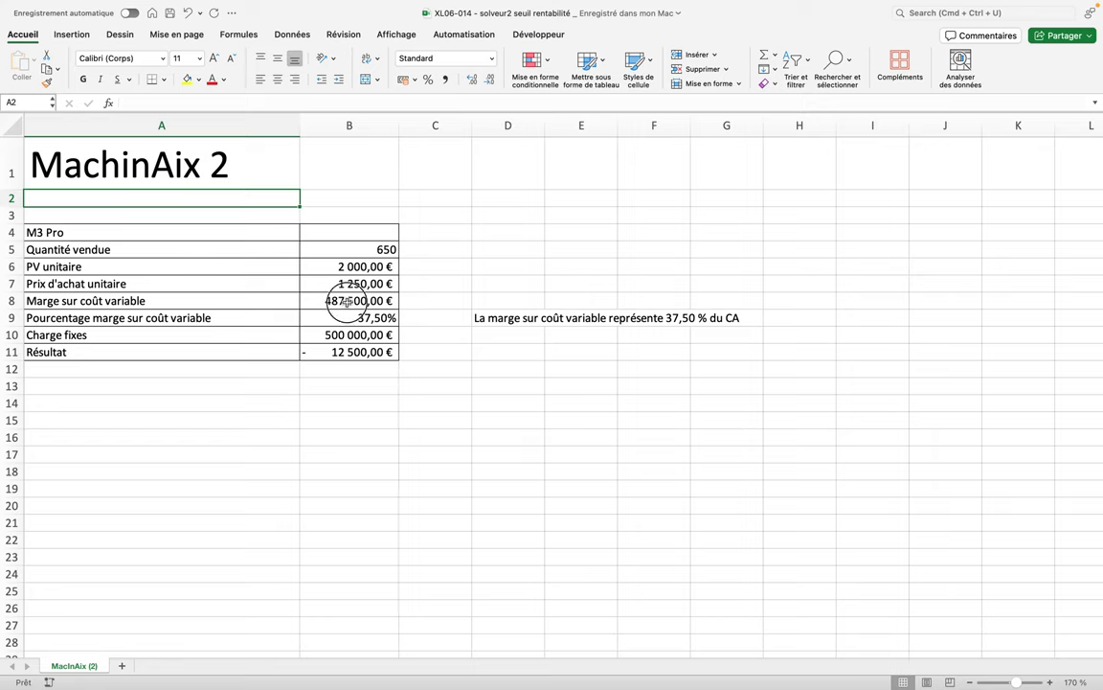
Check the margin formulas and the Résultat formula =B8-B10 in B11, then show the Données tab.
{"action": "left_click", "coordinate": [349, 301]}
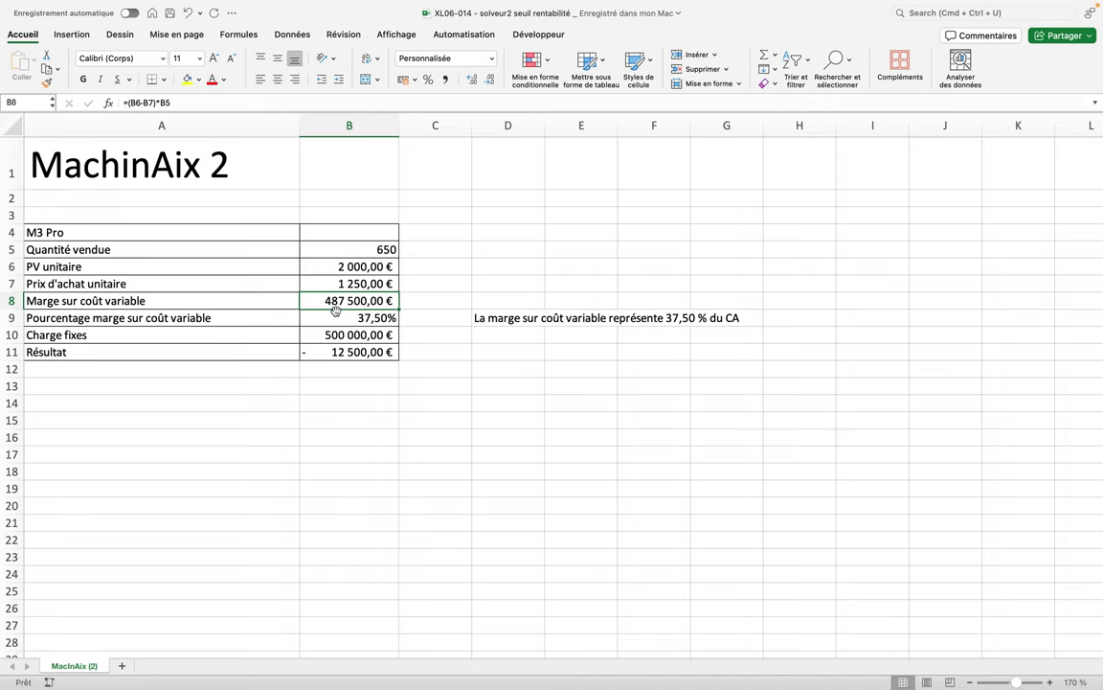
{"action": "left_click", "coordinate": [350, 317]}
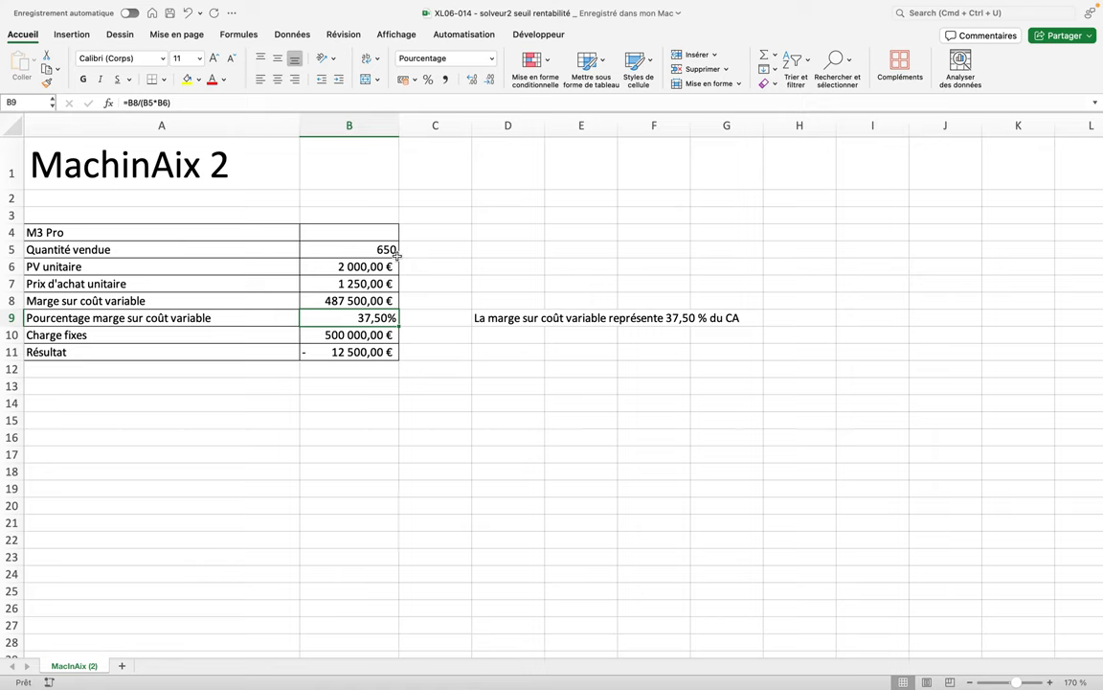
{"action": "left_click", "coordinate": [359, 351]}
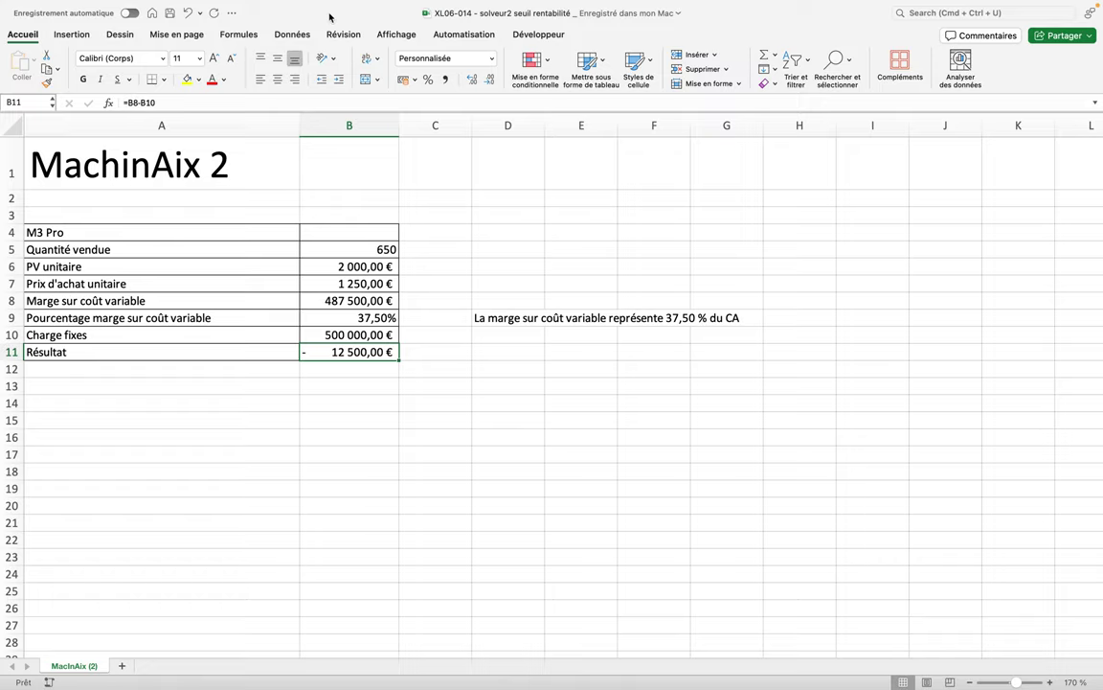
{"action": "left_click", "coordinate": [291, 35]}
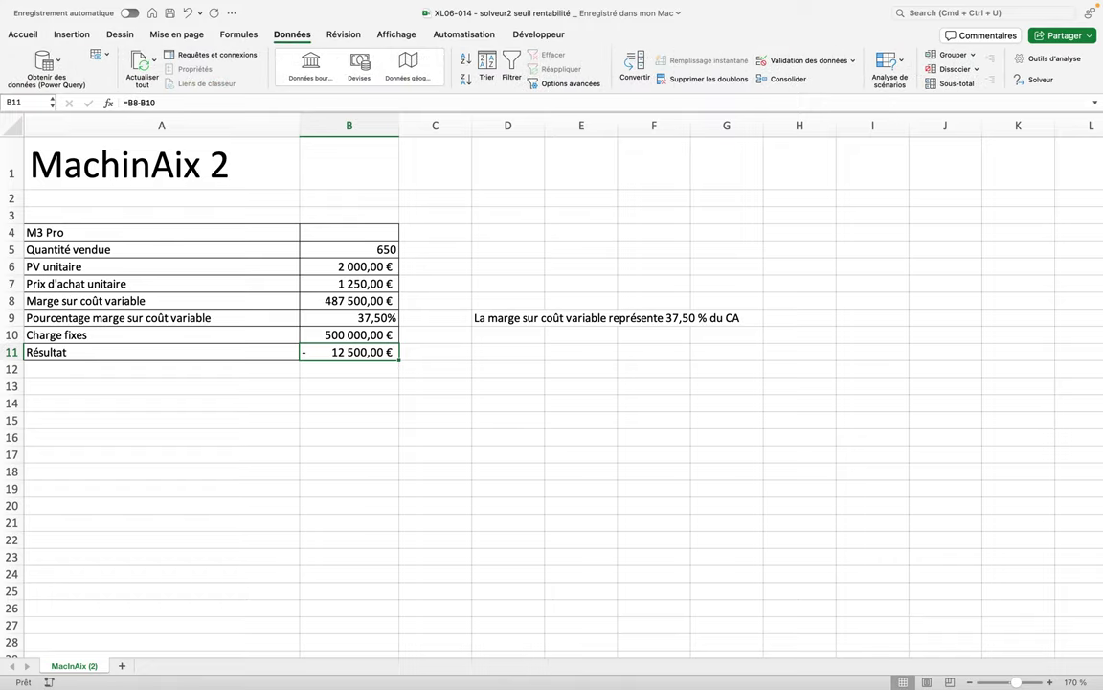
Open Solver and set objective cell B11 to reach a value of 0.
{"action": "left_click", "coordinate": [1039, 80]}
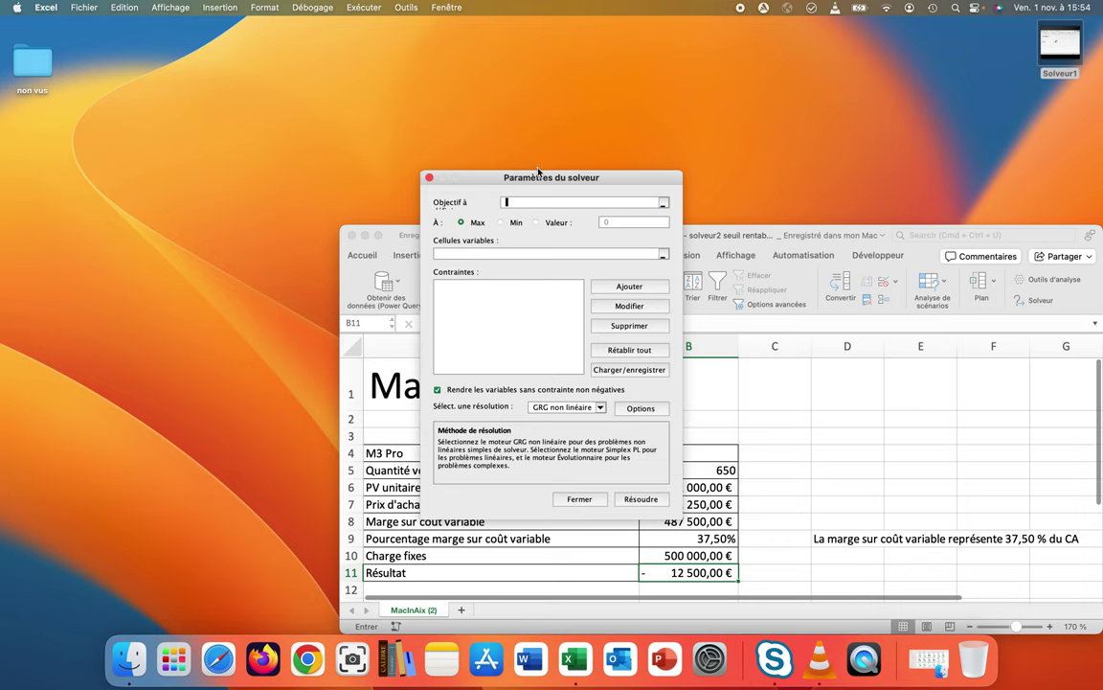
{"action": "mouse_move", "coordinate": [544, 174]}
{"action": "left_mouse_down"}
{"action": "mouse_move", "coordinate": [710, 131]}
{"action": "mouse_move", "coordinate": [872, 111]}
{"action": "left_mouse_up"}
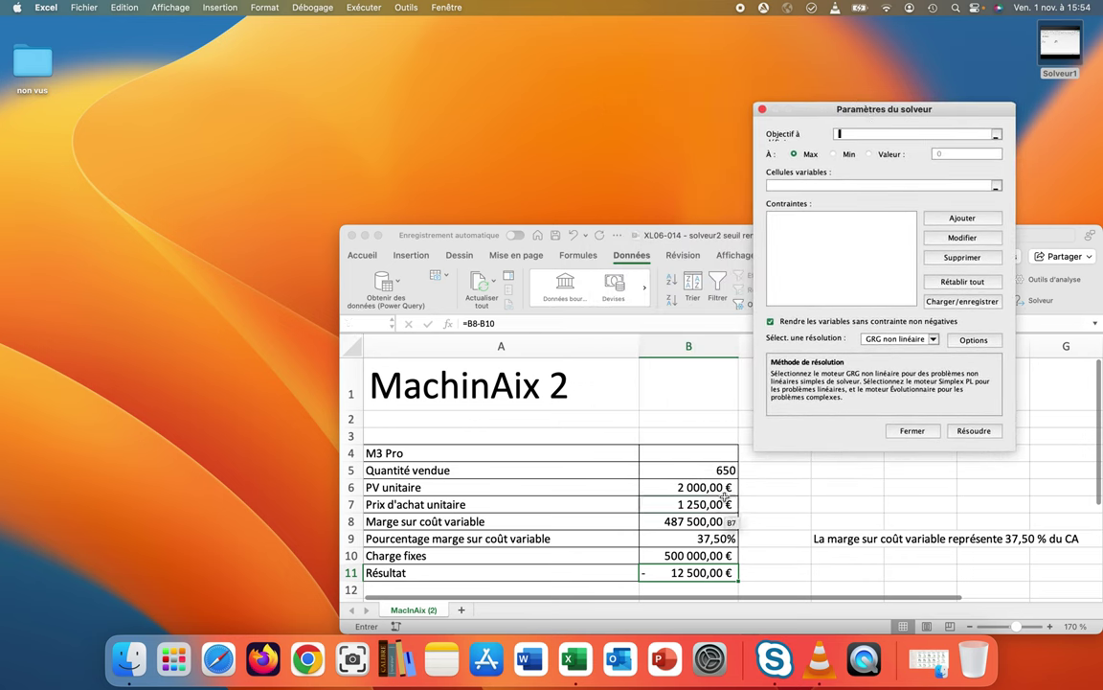
{"action": "left_click", "coordinate": [700, 572]}
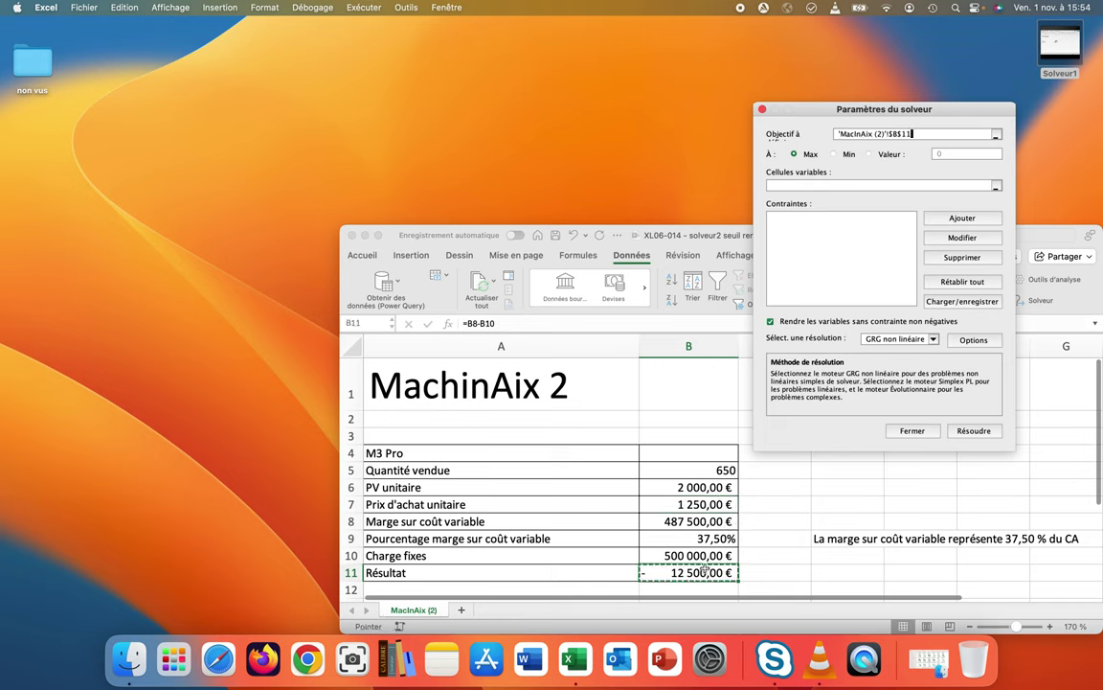
{"action": "left_click", "coordinate": [870, 156]}
{"action": "left_click", "coordinate": [944, 153]}
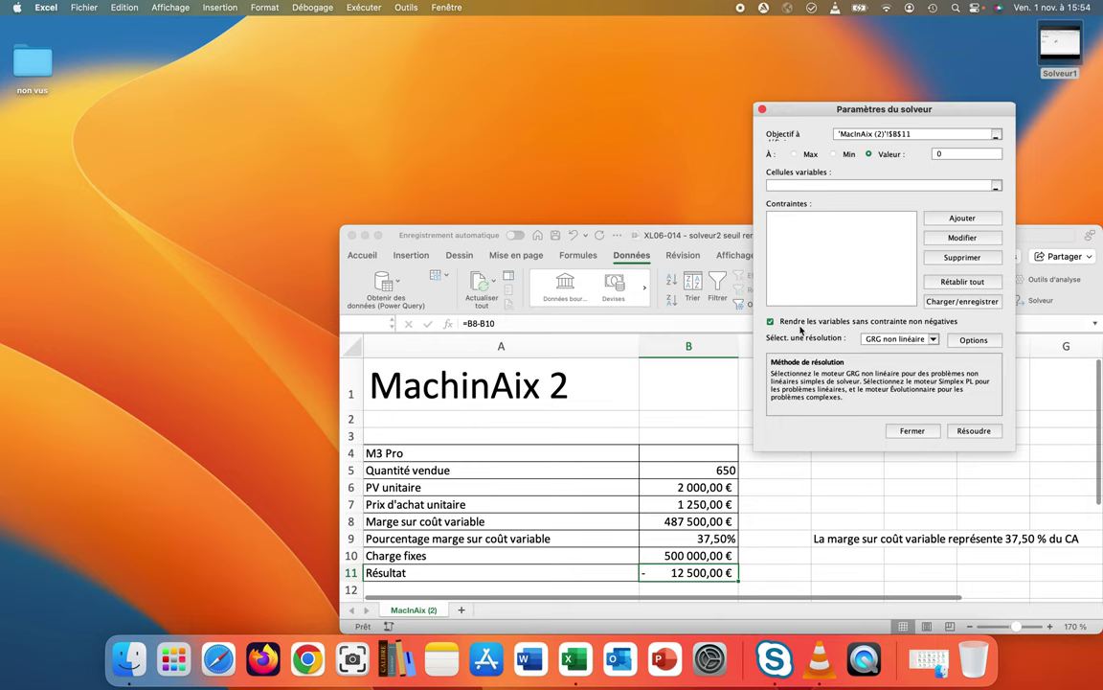
Set B5:B6 as the variable cells and start adding a constraint.
{"action": "left_click", "coordinate": [777, 185]}
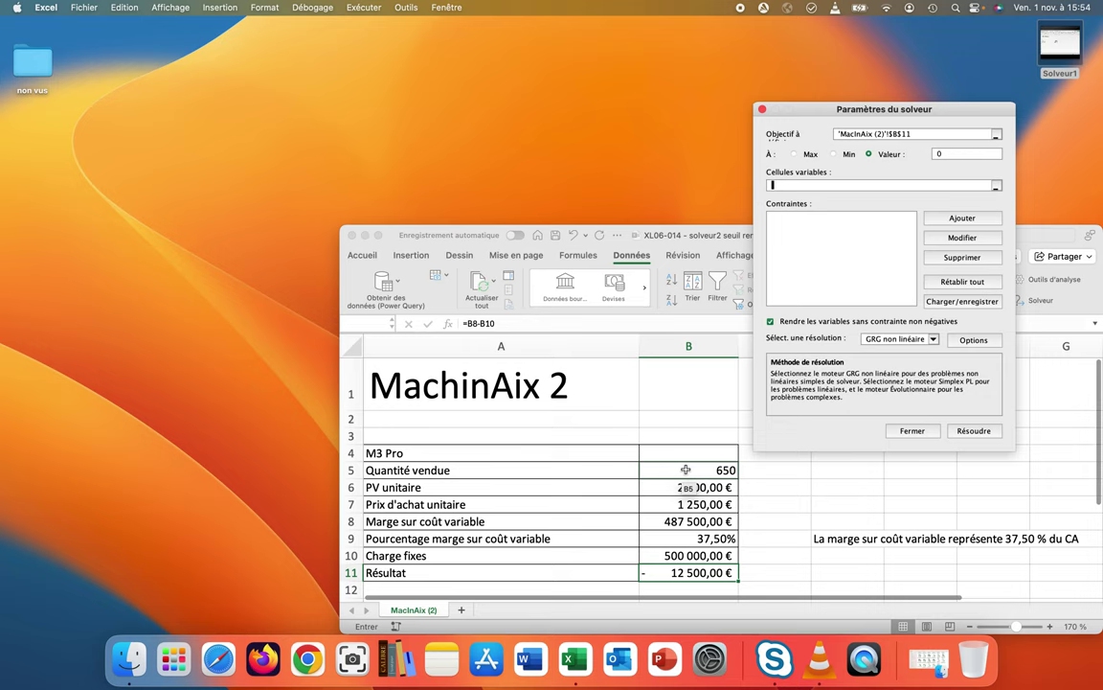
{"action": "left_click_drag", "start_coordinate": [686, 469], "coordinate": [687, 487]}
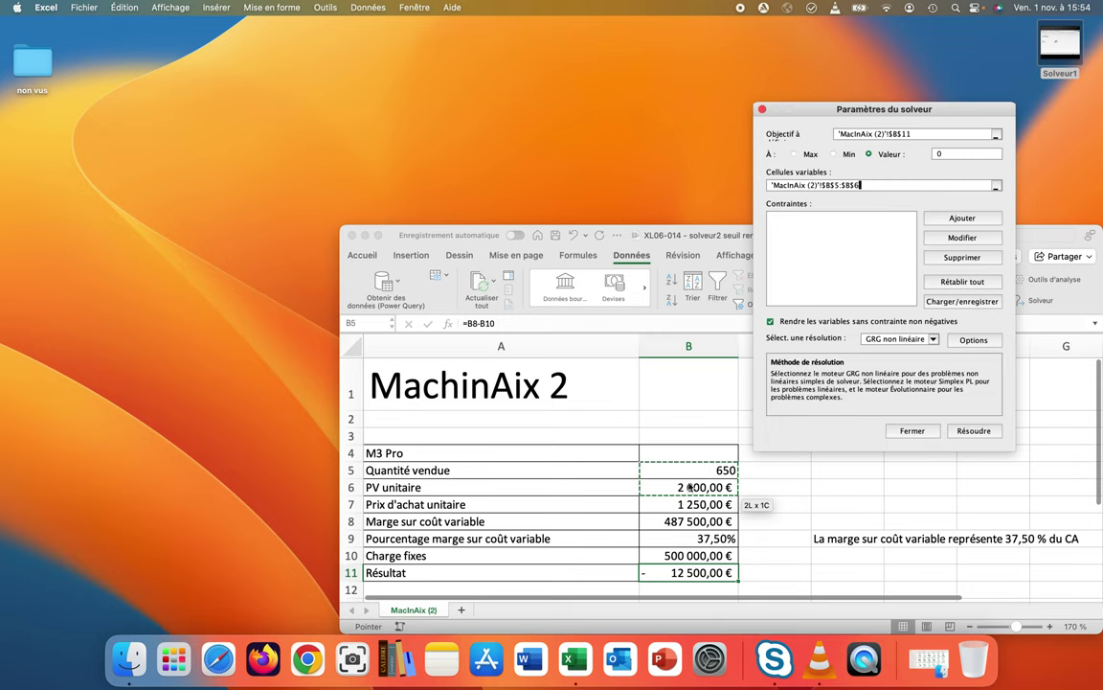
{"action": "left_click", "coordinate": [946, 218]}
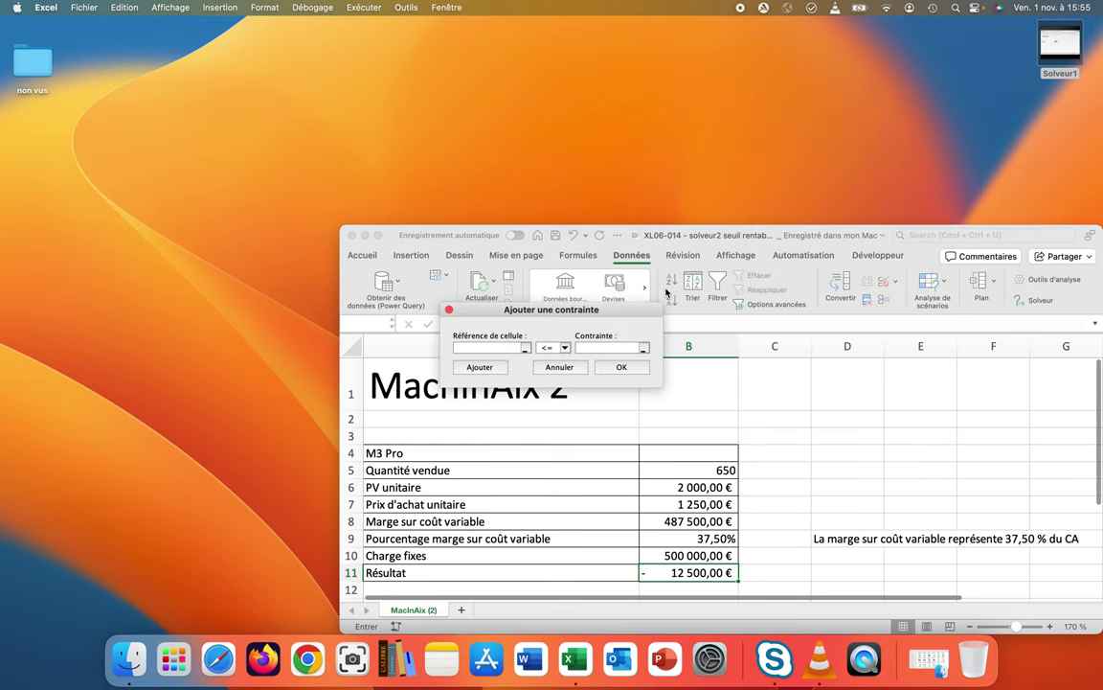
Add the constraint B5 <= 700.
{"action": "left_click", "coordinate": [664, 464]}
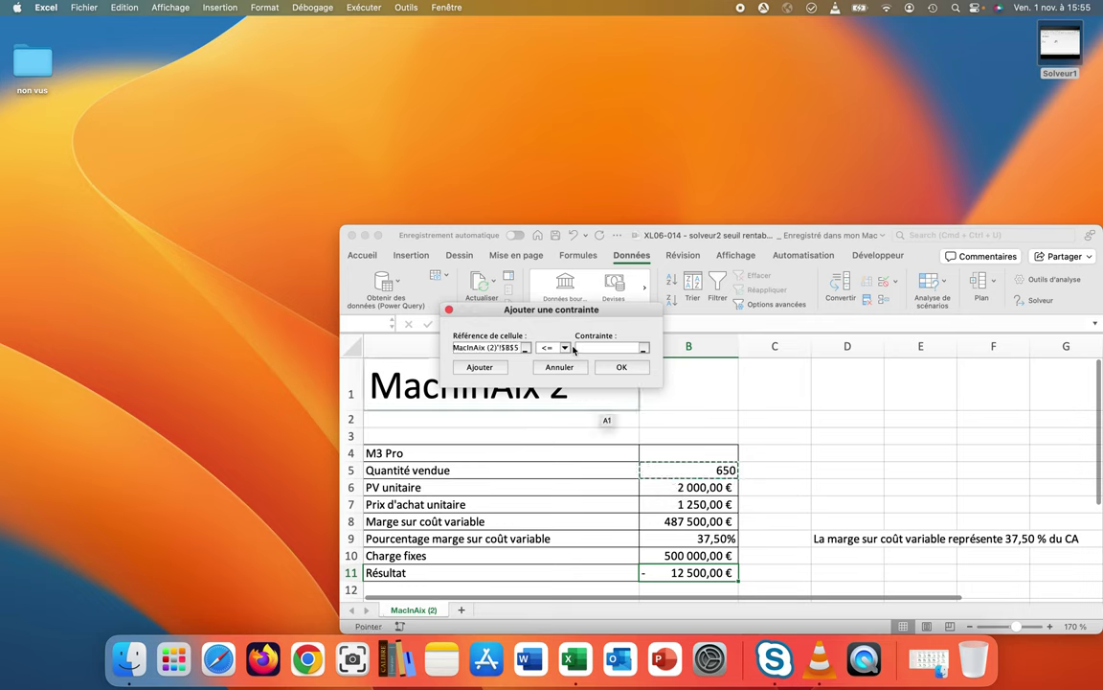
{"action": "left_click", "coordinate": [585, 349]}
{"action": "type", "text": "700"}
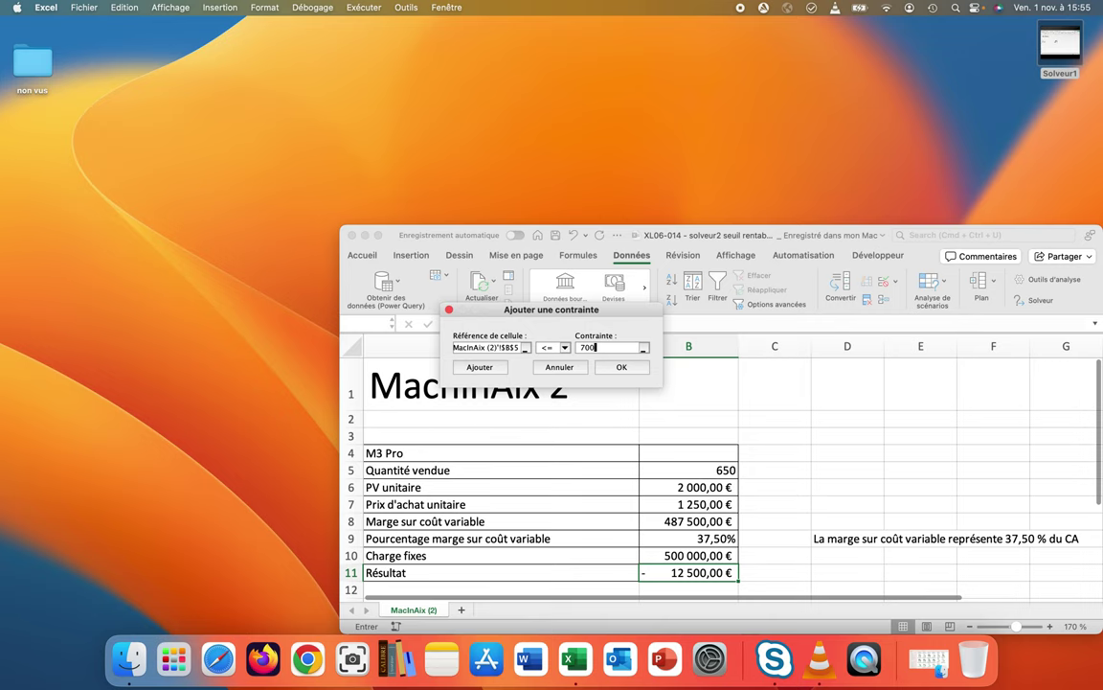
{"action": "left_click", "coordinate": [486, 369]}
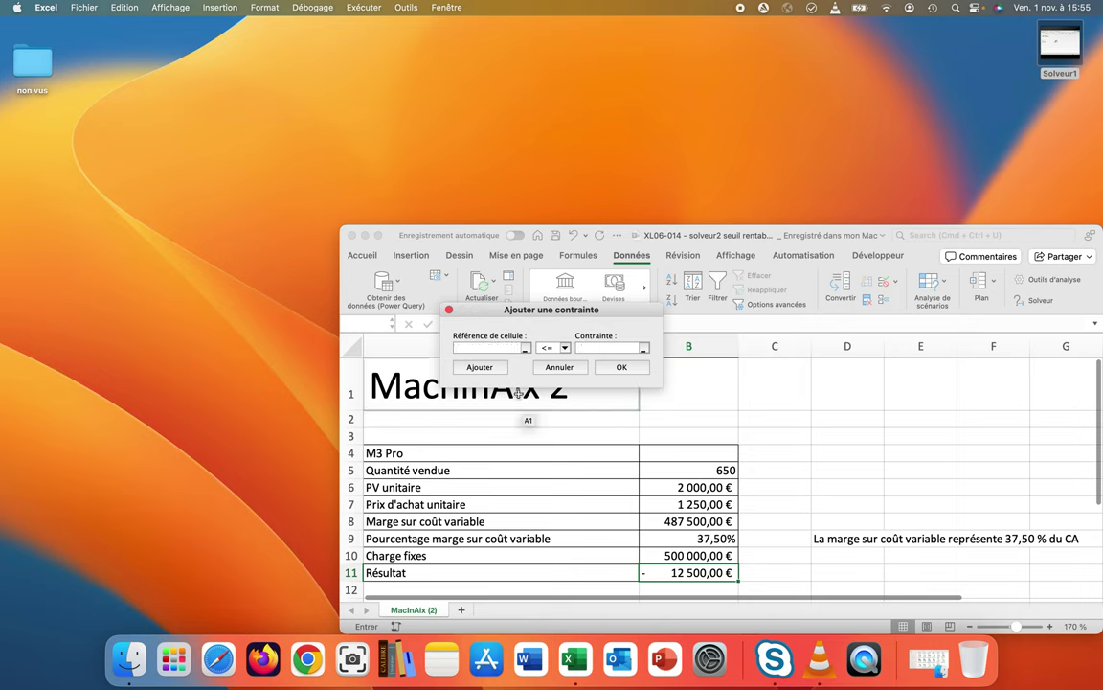
Add a constraint requiring B5 to be a whole number (ent).
{"action": "left_click", "coordinate": [677, 469]}
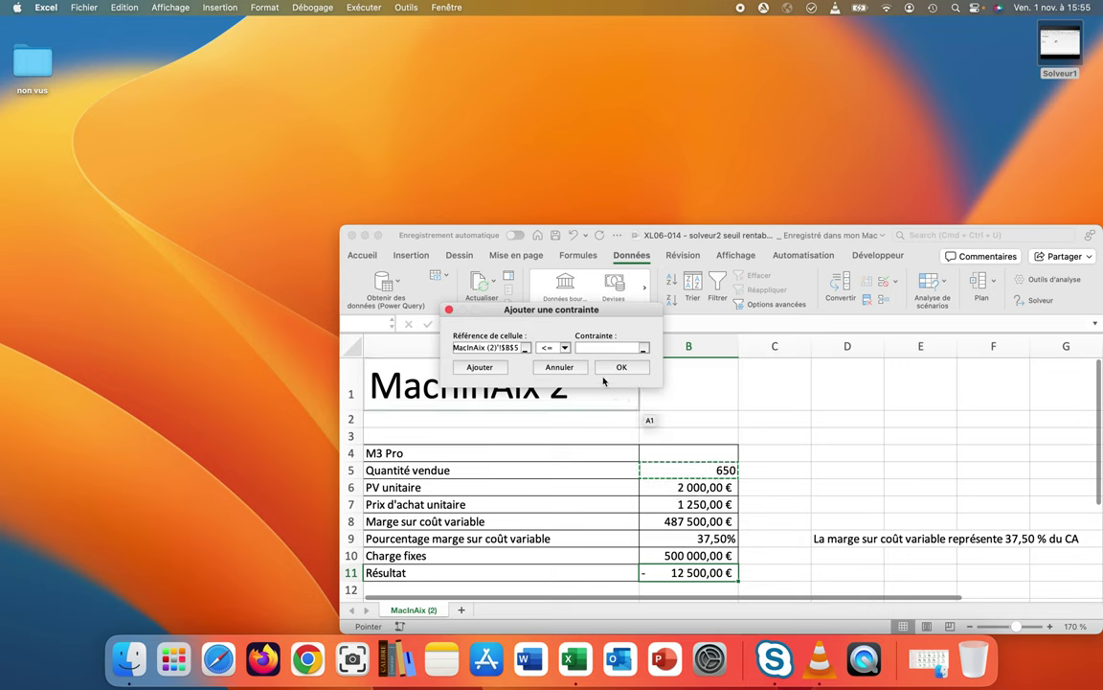
{"action": "left_click", "coordinate": [565, 348]}
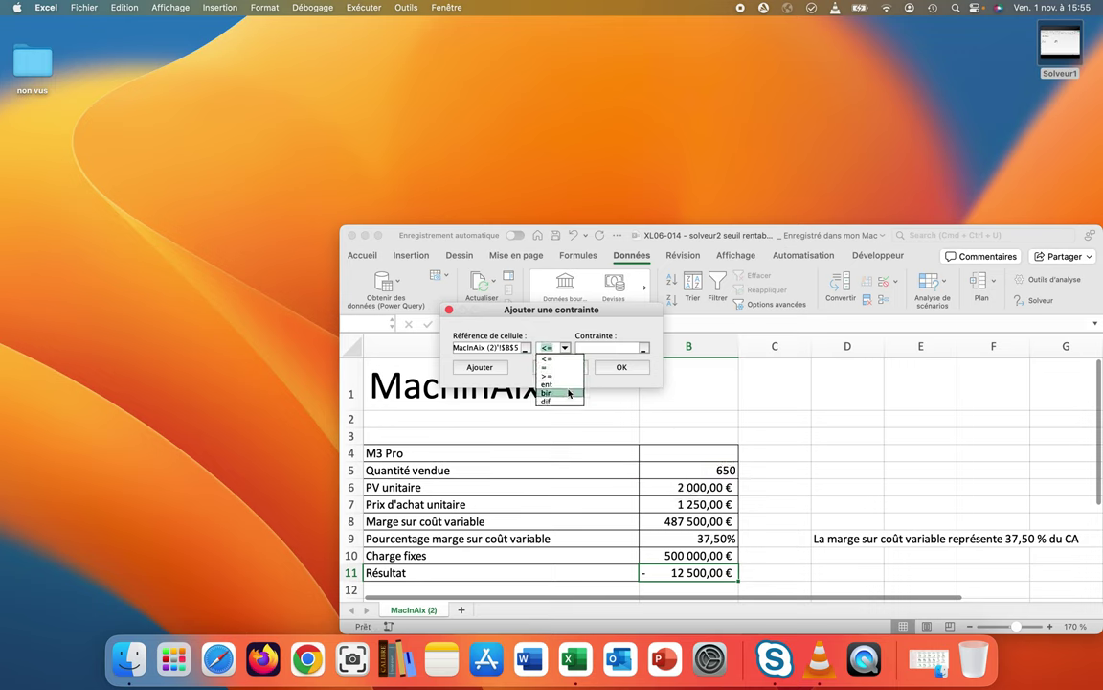
{"action": "left_click", "coordinate": [569, 384]}
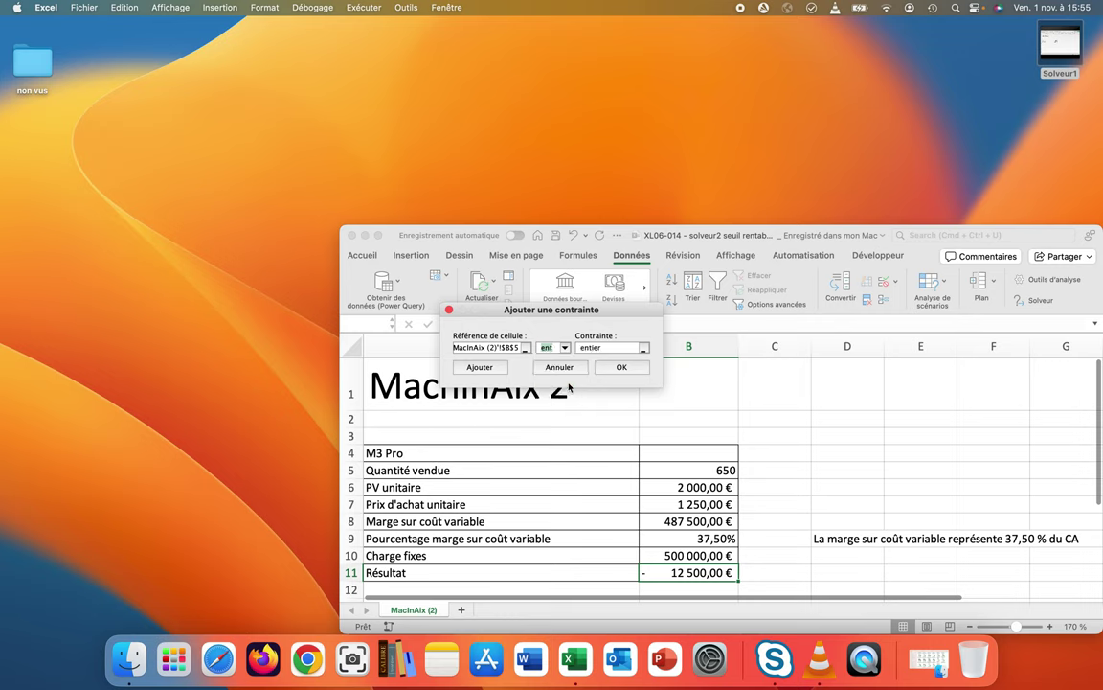
{"action": "left_click", "coordinate": [477, 368]}
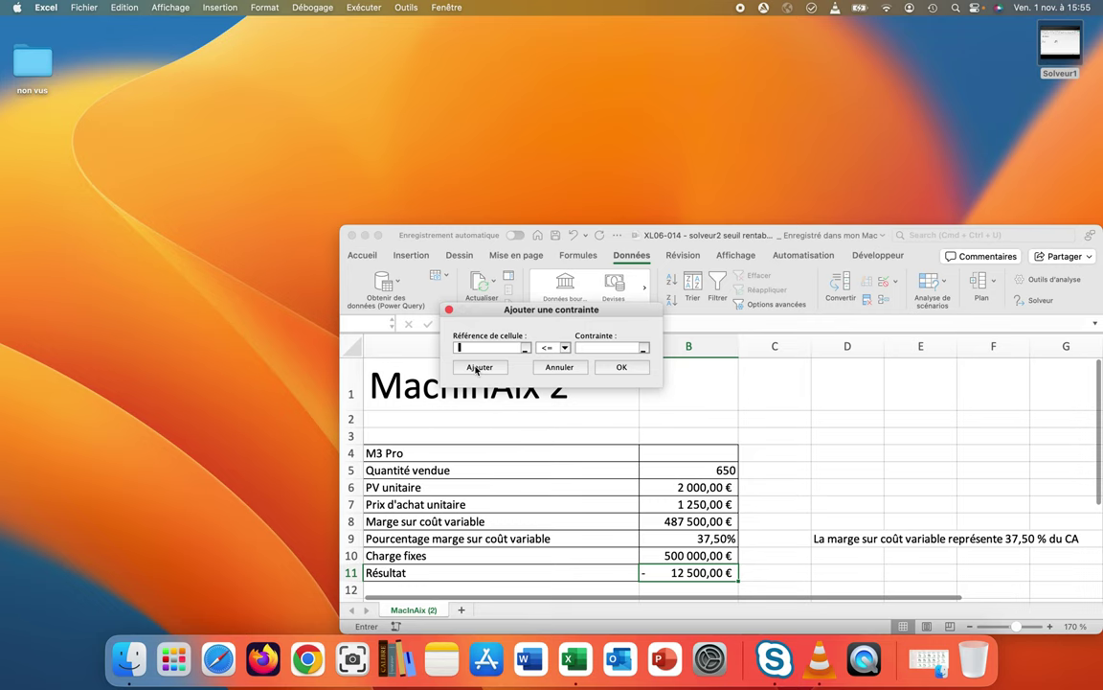
Add the constraint B6 <= 2500 and confirm the constraints with OK.
{"action": "left_click", "coordinate": [684, 486]}
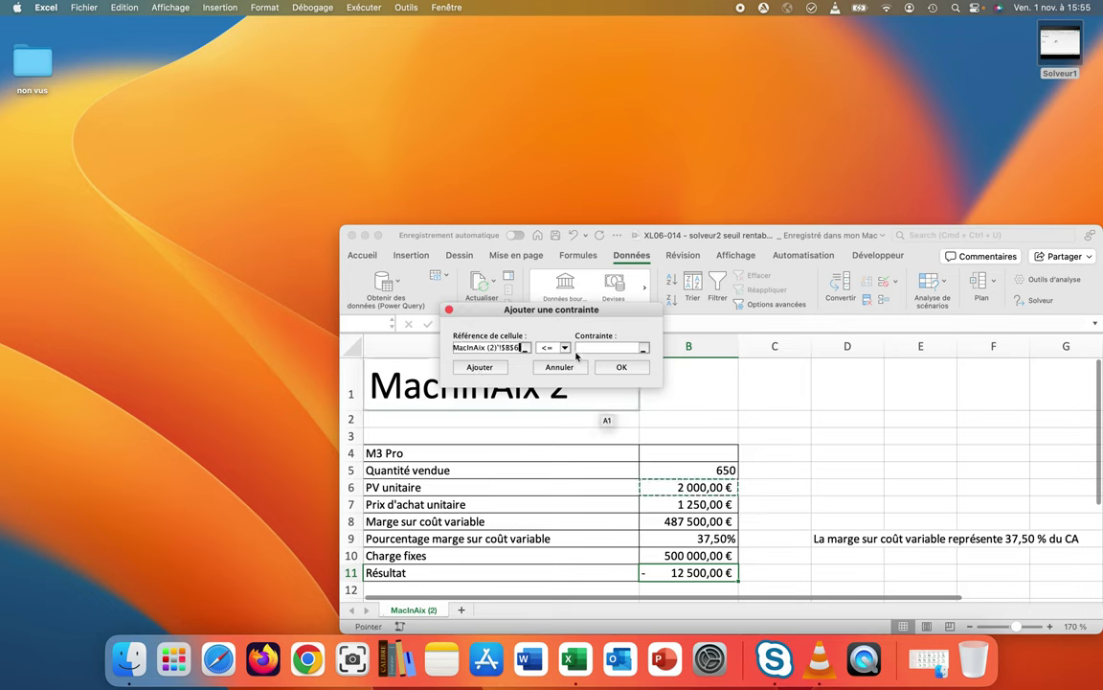
{"action": "left_click", "coordinate": [586, 350]}
{"action": "type", "text": "2500"}
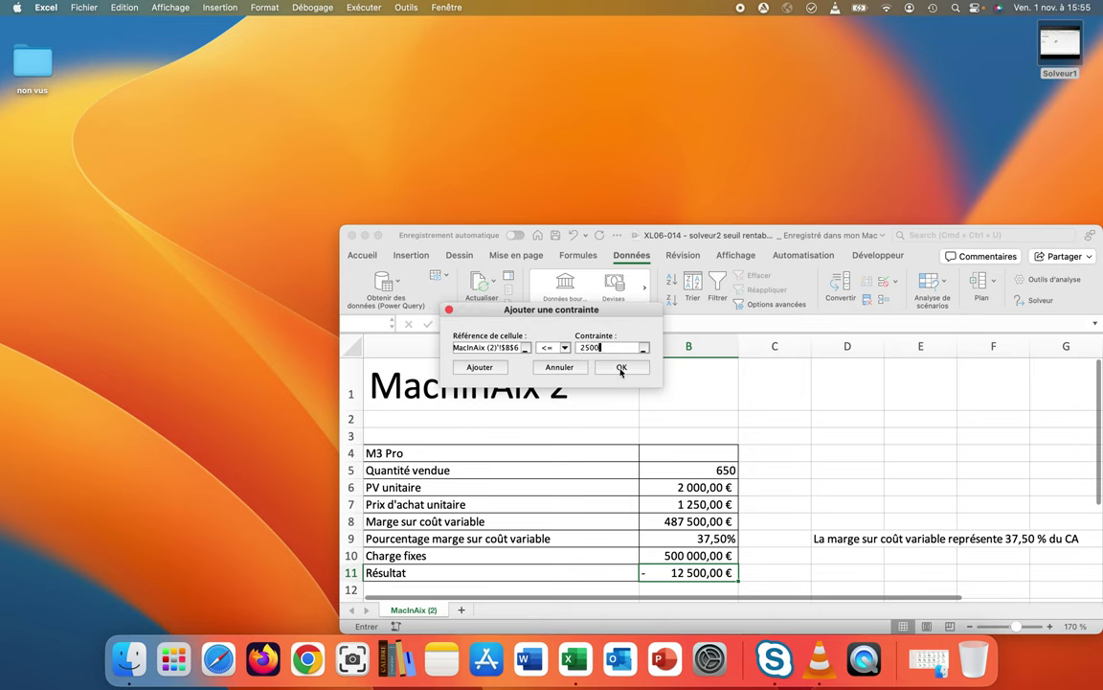
{"action": "left_click", "coordinate": [620, 368]}
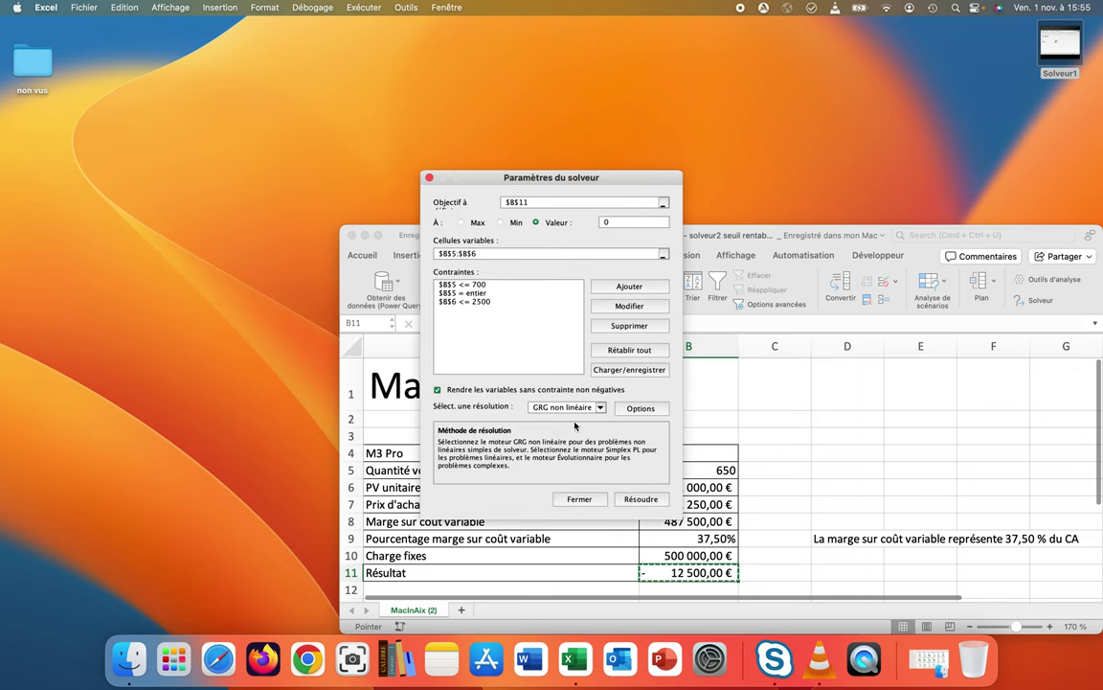
Run Solver to get 652 units at 2 016,87 € with Résultat at 0 €.
{"action": "left_click", "coordinate": [636, 500]}
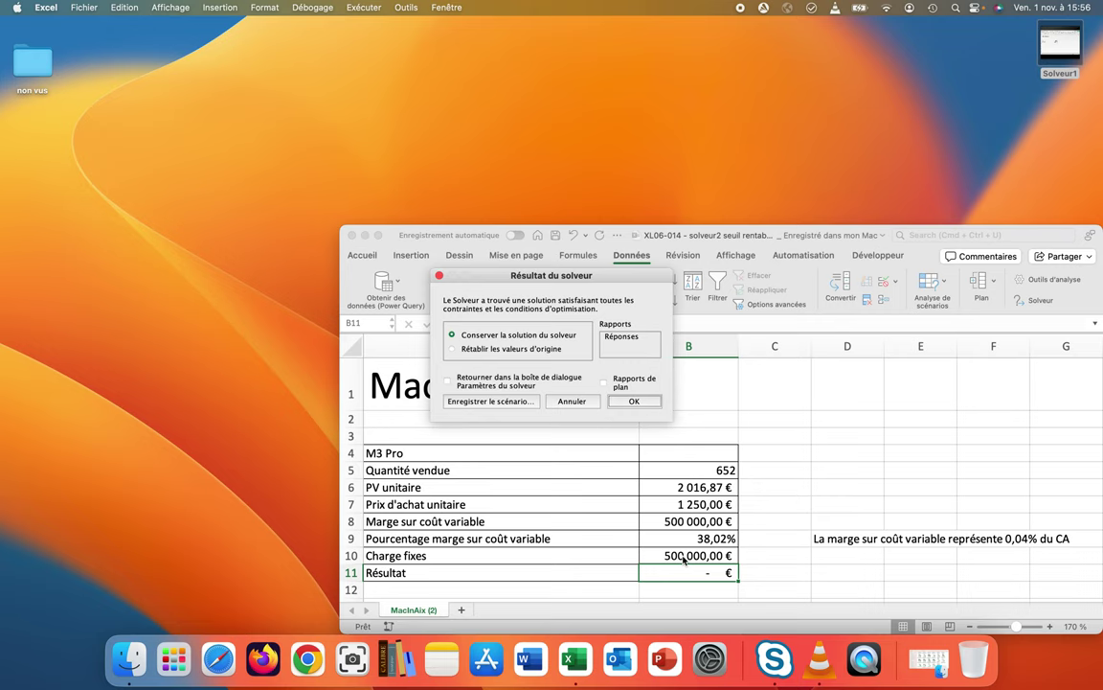
Keep the Solver solution so the 500 000,00 € margin covers the fixed charges.
{"action": "left_click", "coordinate": [626, 403]}
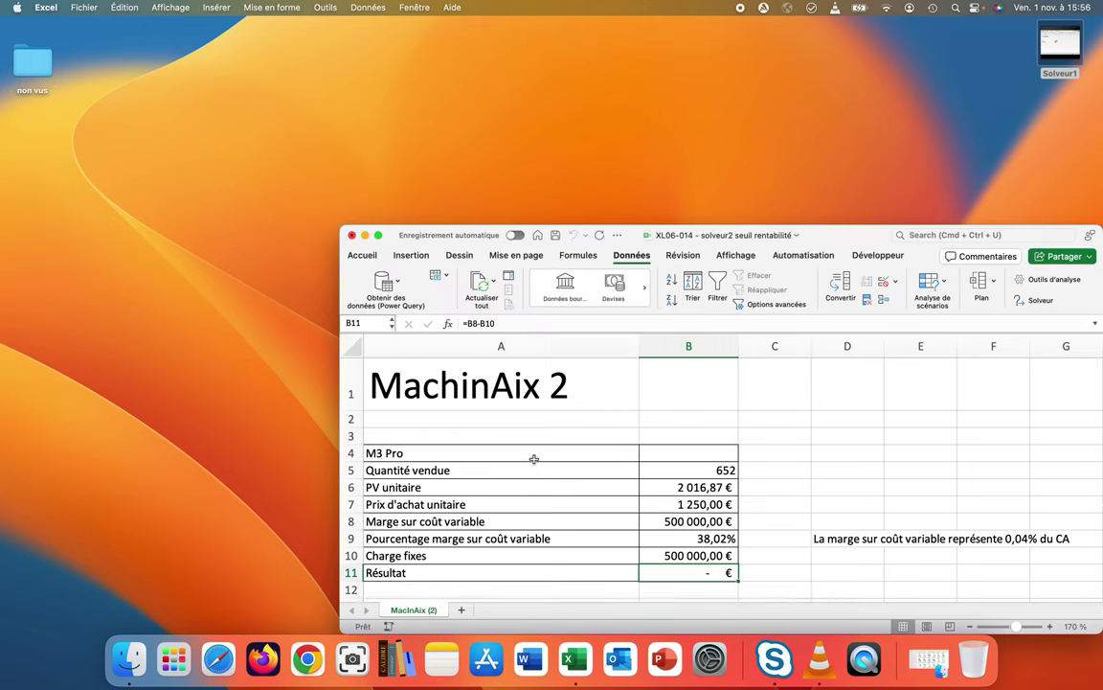